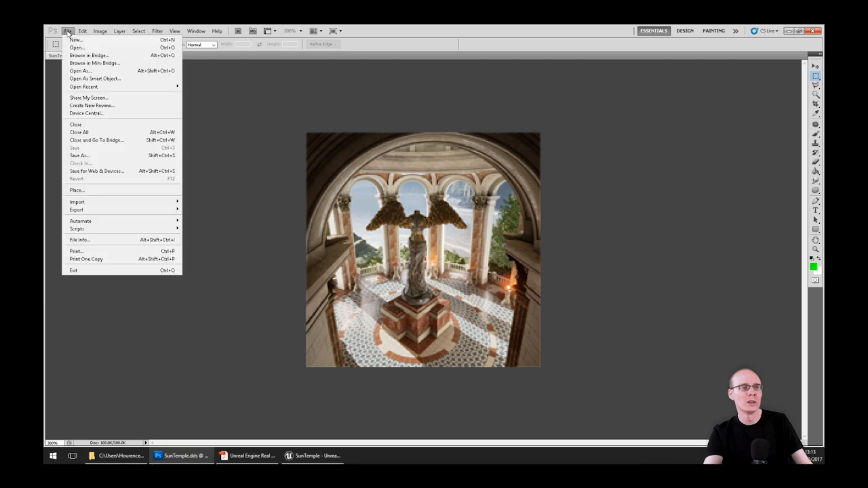
Save the texture as SunTemple.dds in Intel Texture Works (*.DDS) format
click(97, 156)
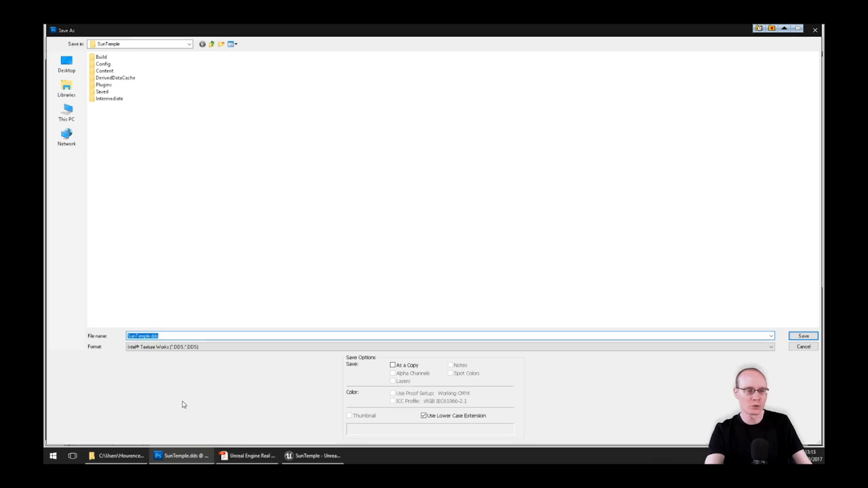
click(168, 336)
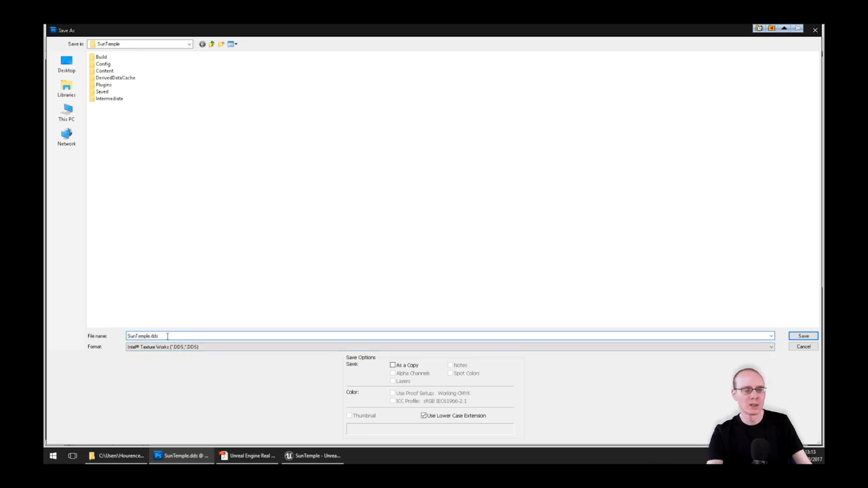
key(Return)
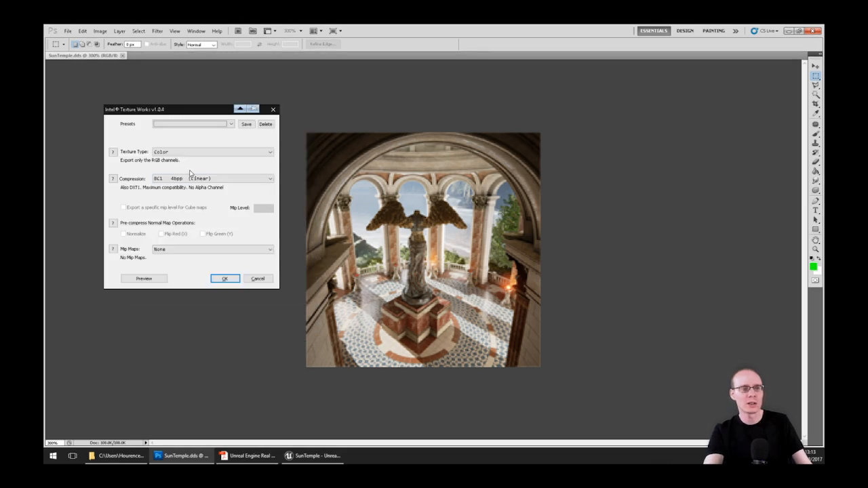
Keep BC1 4bpp (Linear) compression and preview it beside the original, zoomed to 400%
click(192, 178)
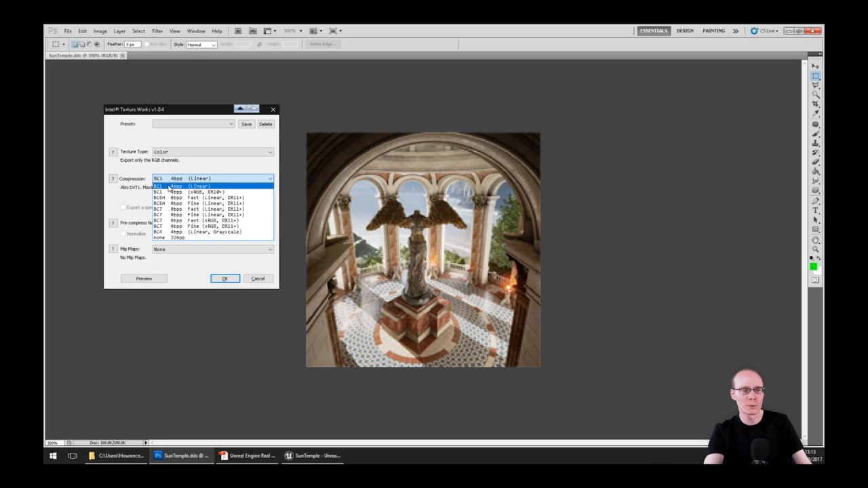
click(170, 135)
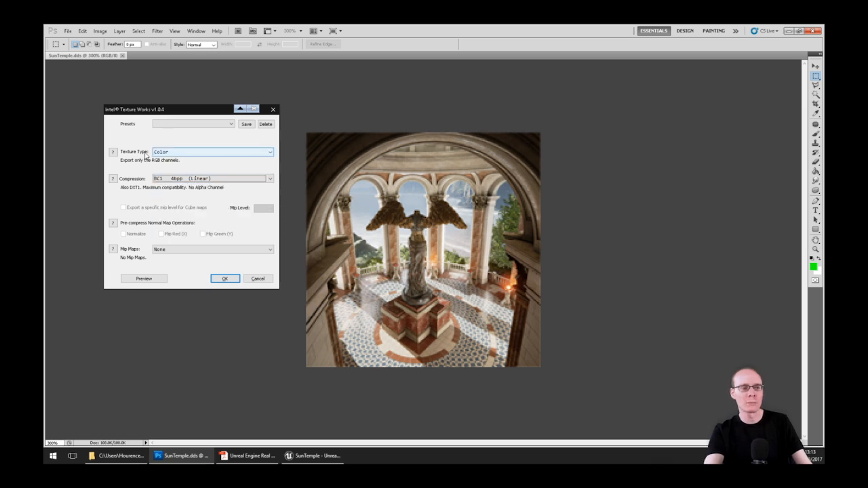
click(143, 279)
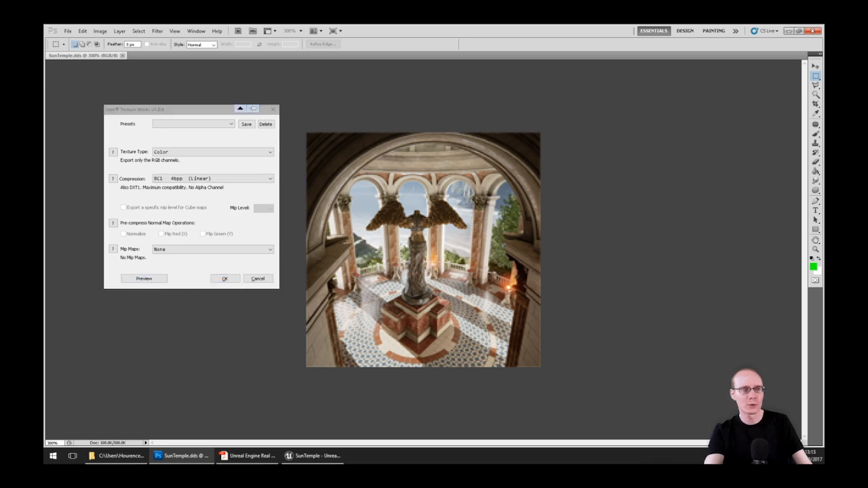
scroll(271, 227, up, 4)
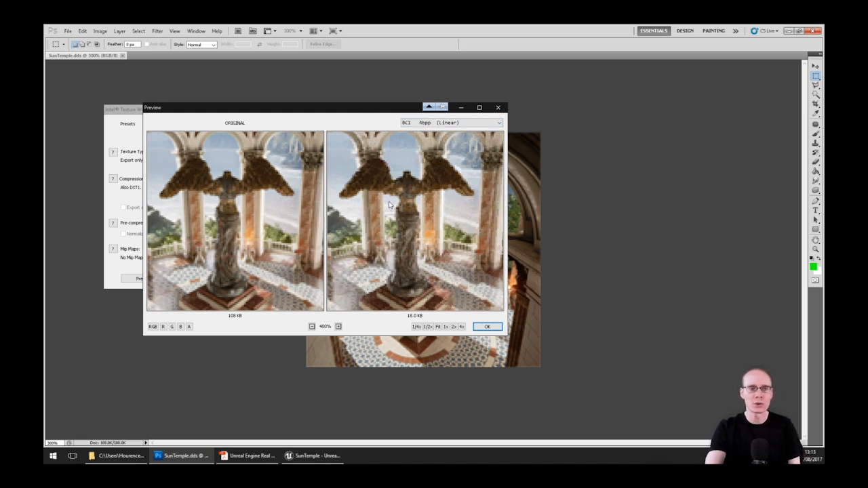
Toggle the preview between uncompressed none 32bpp and BC1 4bpp (Linear) to compare quality
click(414, 126)
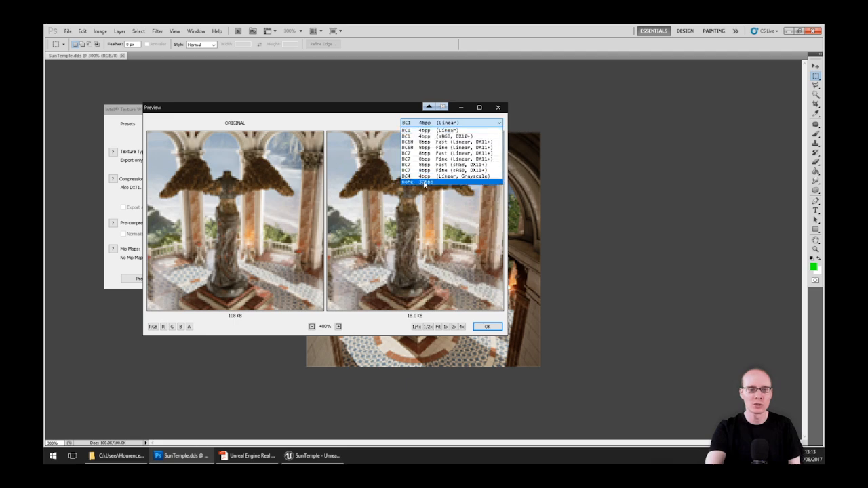
click(424, 182)
click(422, 123)
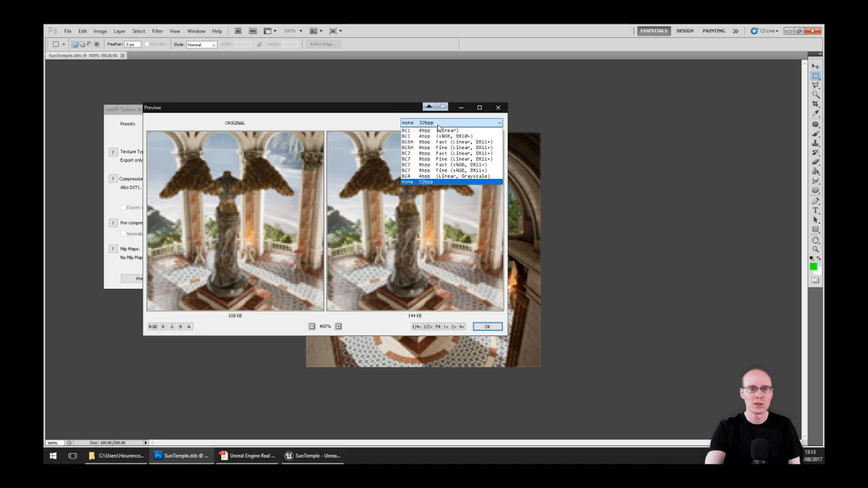
click(424, 131)
click(422, 123)
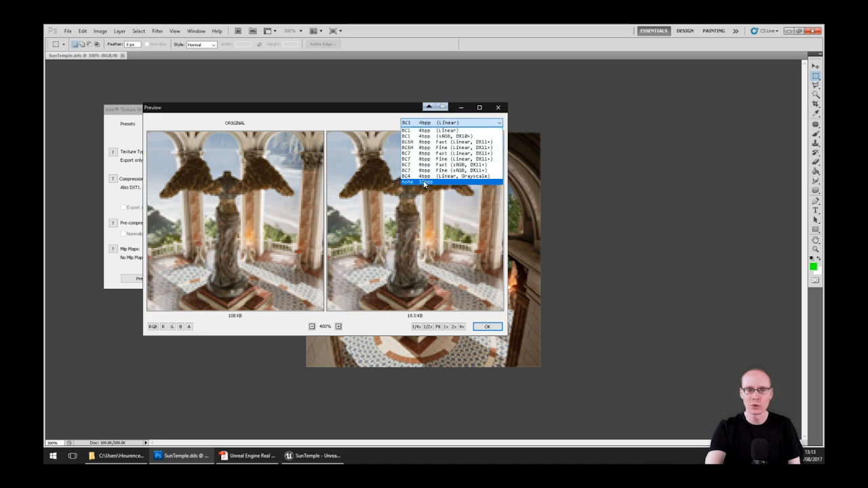
click(423, 183)
click(421, 123)
click(420, 130)
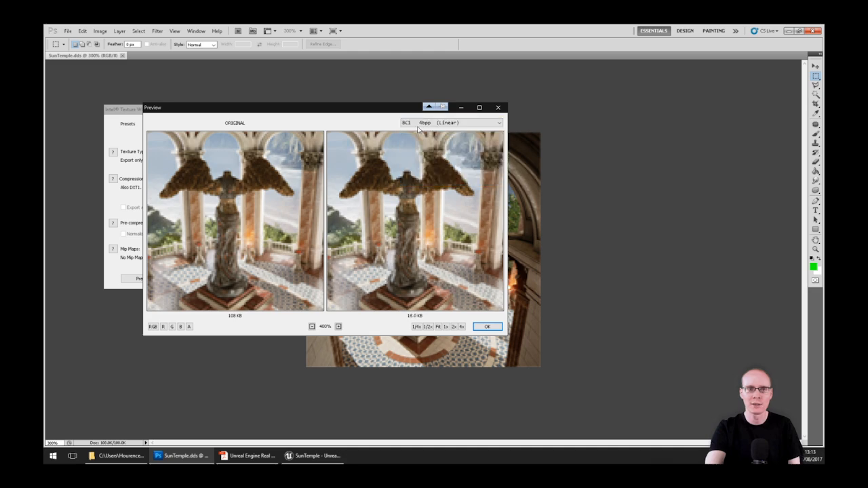
click(419, 124)
click(424, 182)
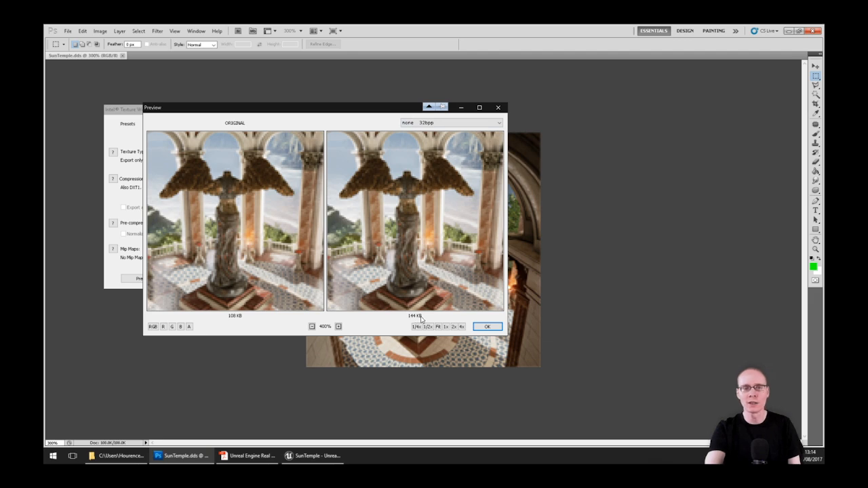
click(420, 123)
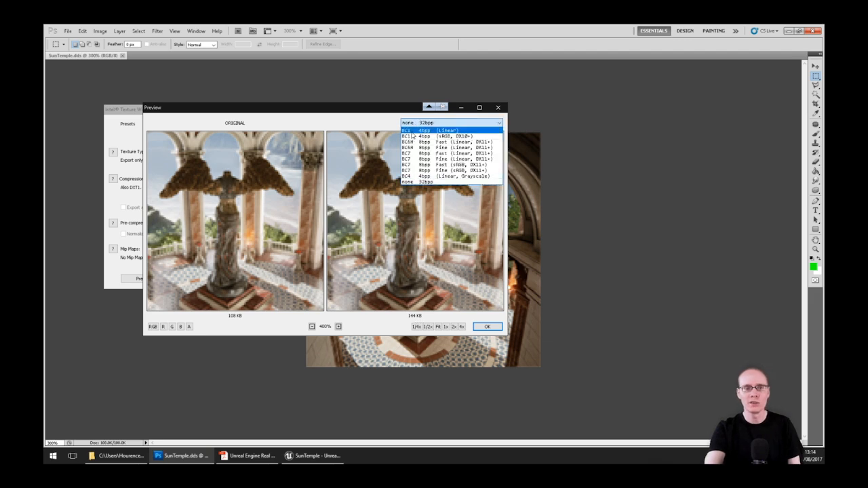
click(418, 130)
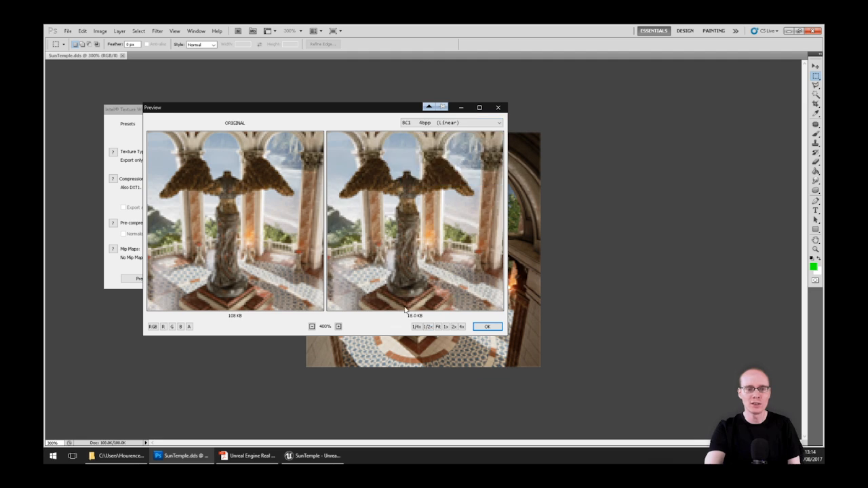
Compare BC7 8bpp Fast (sRGB, DX11+) against uncompressed none 32bpp in the preview
click(428, 124)
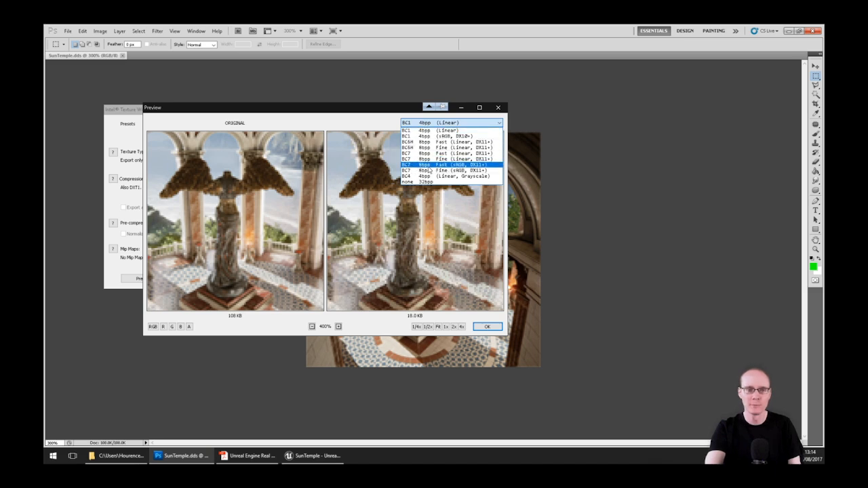
click(425, 166)
click(426, 124)
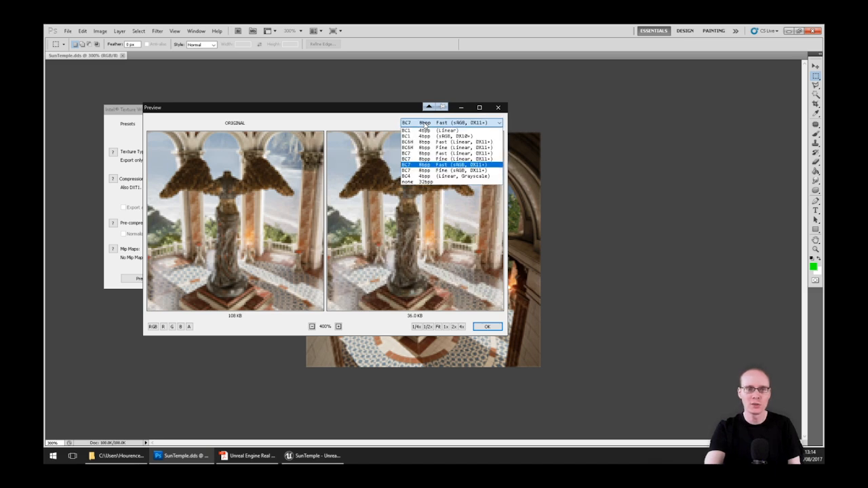
click(424, 183)
click(423, 124)
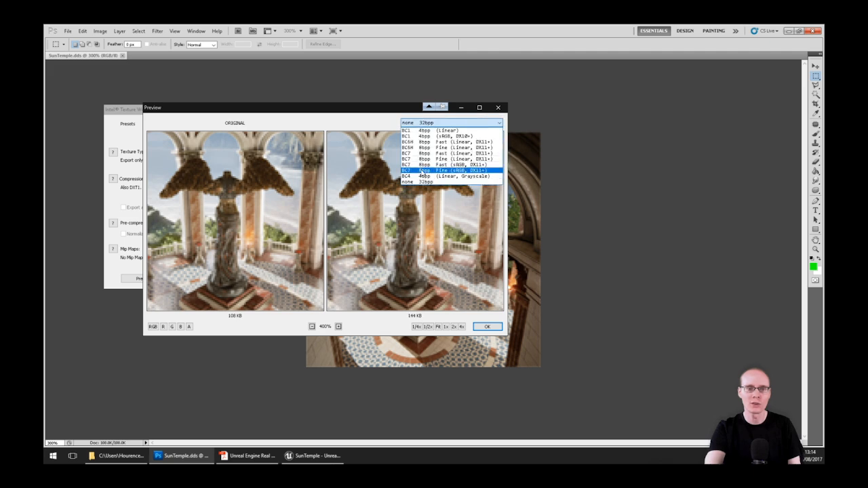
click(422, 165)
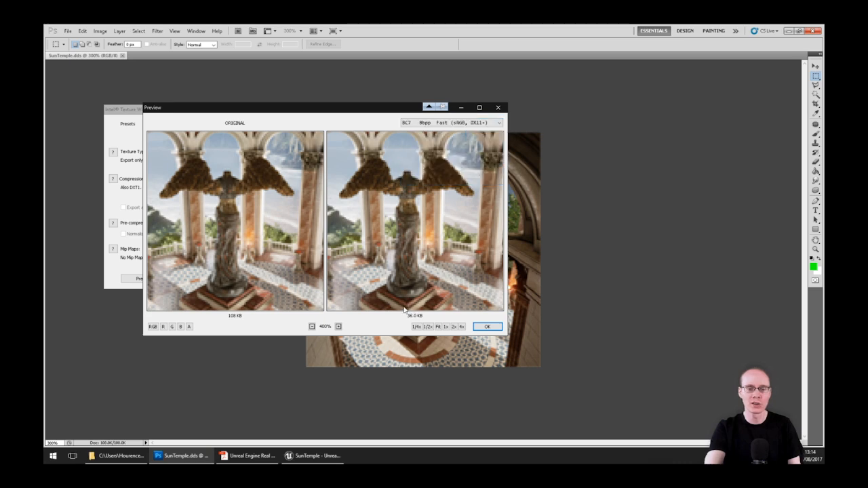
click(428, 124)
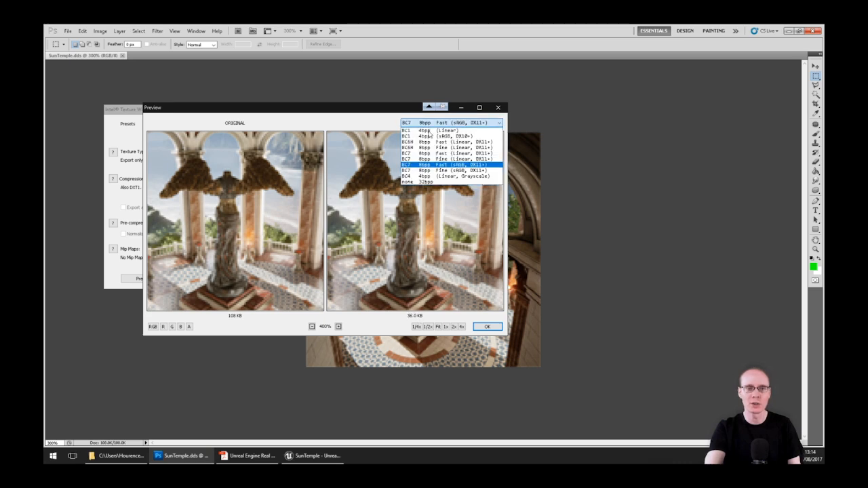
click(419, 182)
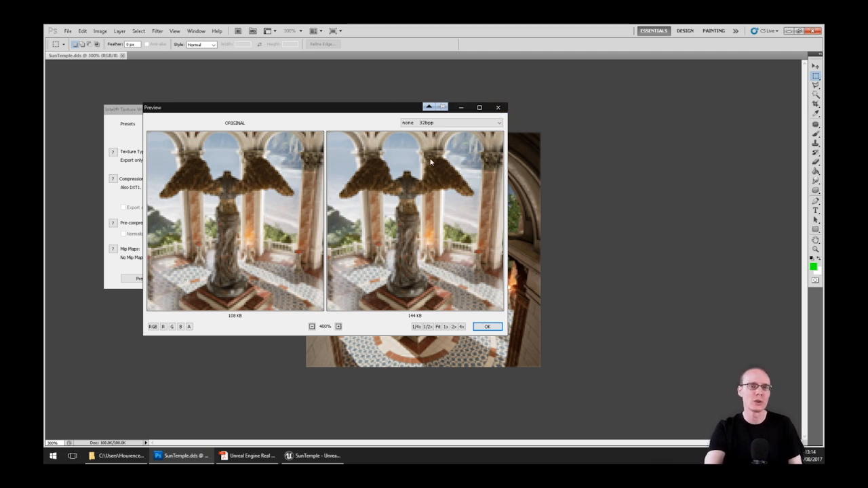
Close the preview, cancel the DDS export, and return to the Unreal SunTemple editor
click(499, 109)
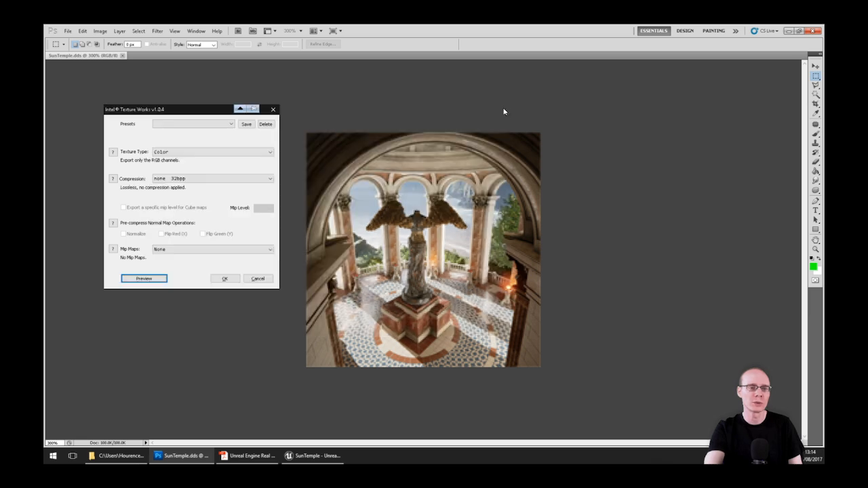
click(257, 278)
click(302, 456)
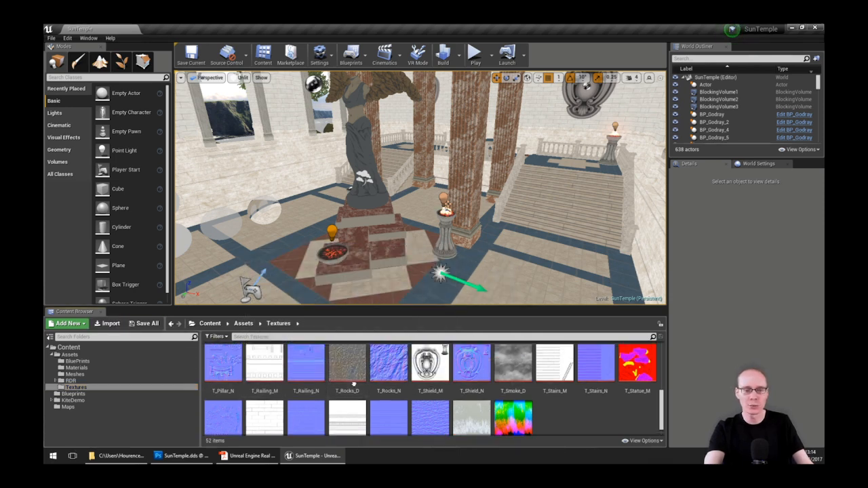
scroll(339, 379, up, 2)
Open T_Grass_D in the texture editor and list its Compression Settings options
double_click(471, 360)
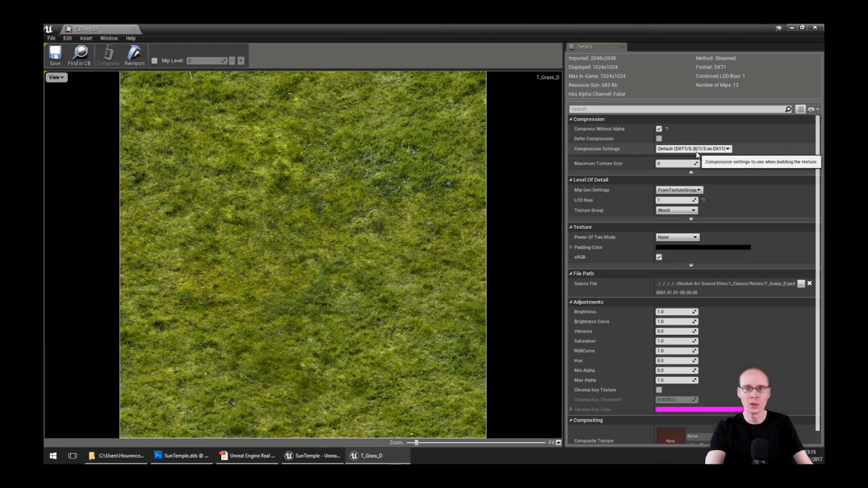
click(725, 149)
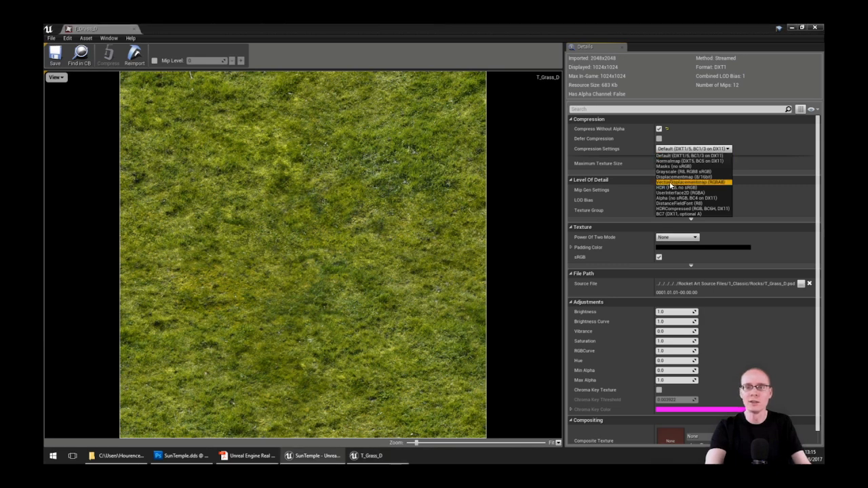
Try VectorDisplacementmap compression on T_Grass_D, revert to Default (DXT1), and close its editor
click(707, 182)
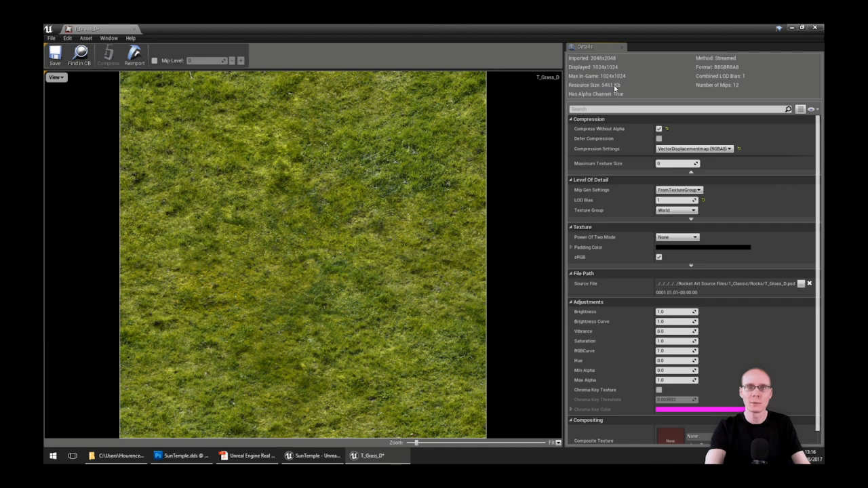
click(678, 149)
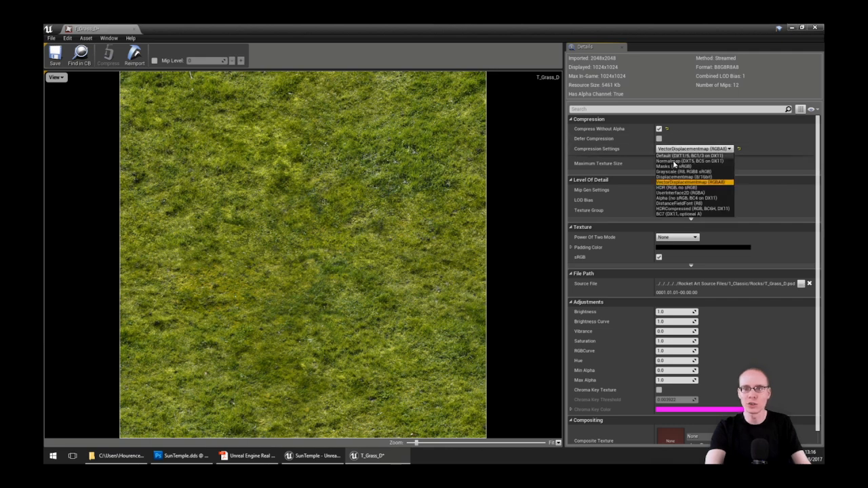
click(676, 155)
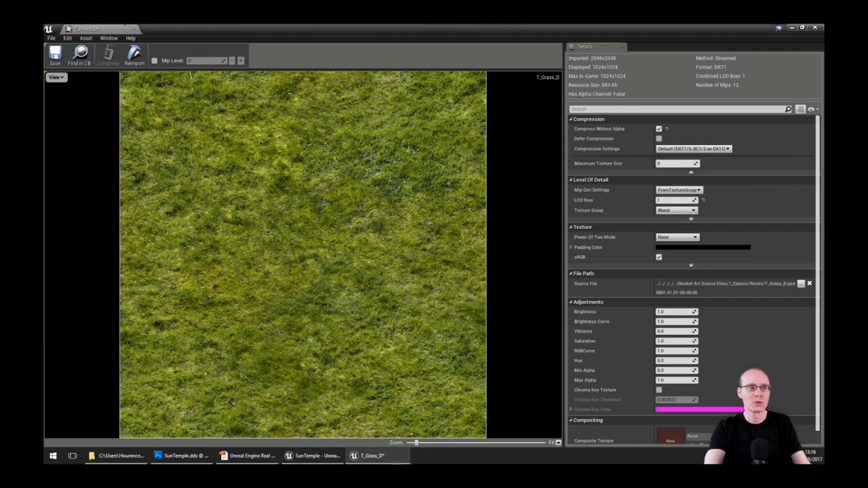
middle_click(105, 32)
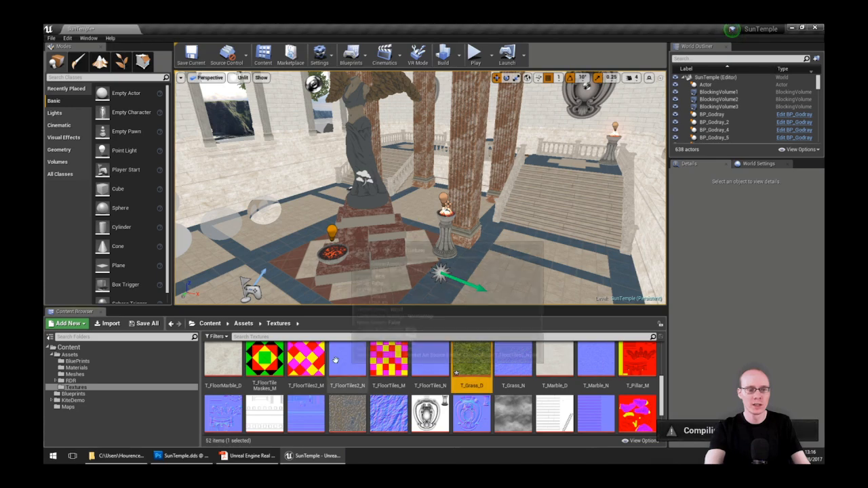
Open the T_Pillar_N normal map and zoom in to inspect its BC5 compression
double_click(223, 413)
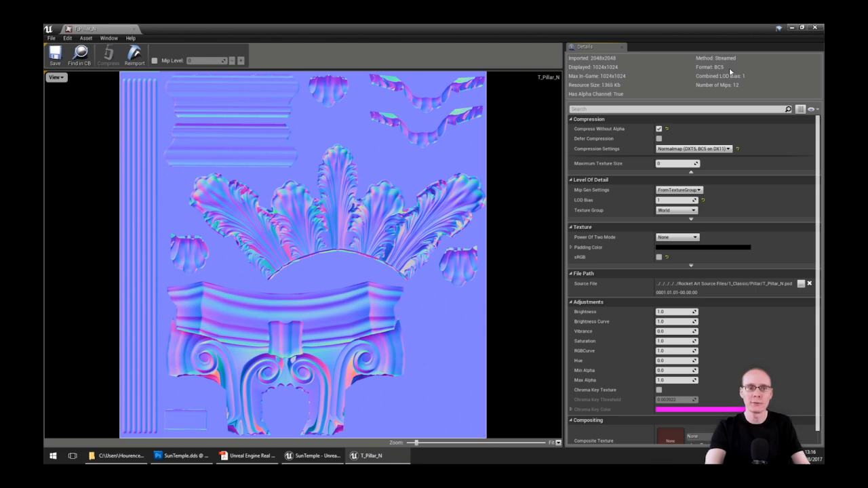
scroll(315, 266, up, 8)
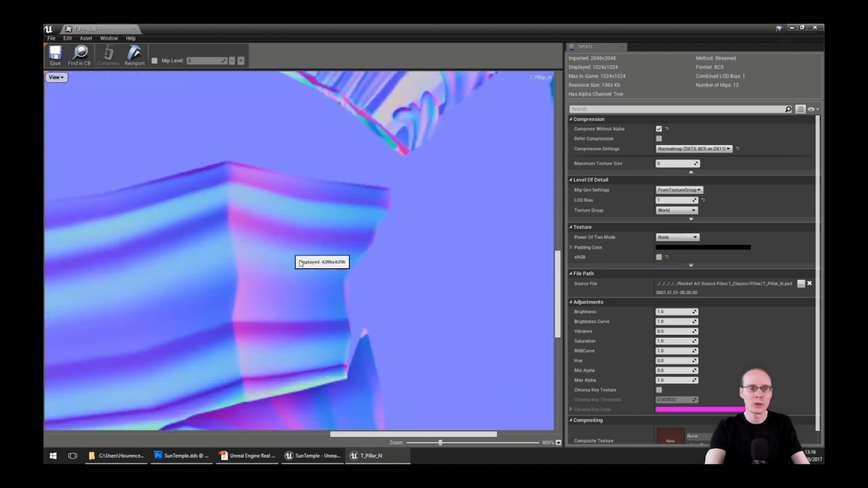
scroll(204, 265, up, 4)
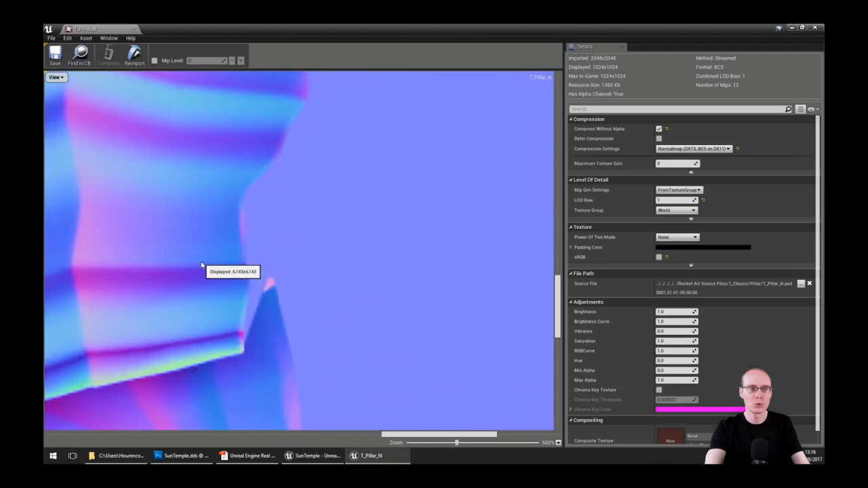
scroll(194, 266, up, 4)
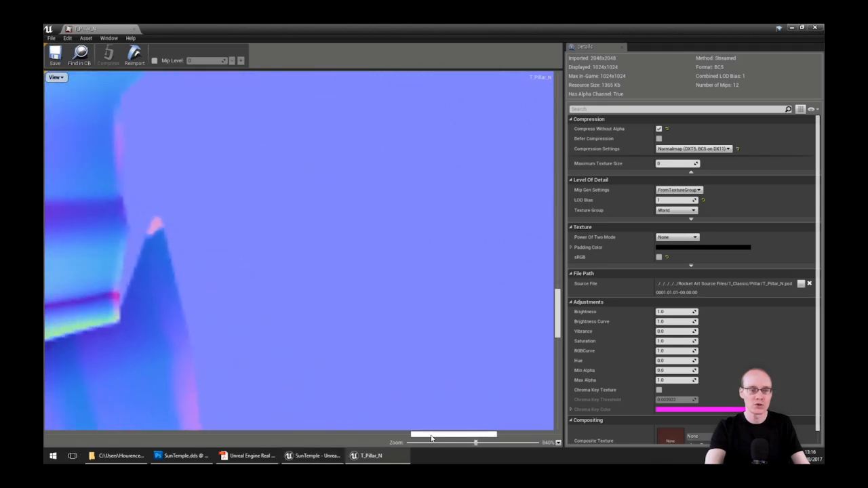
drag(436, 435, 322, 423)
scroll(333, 305, down, 5)
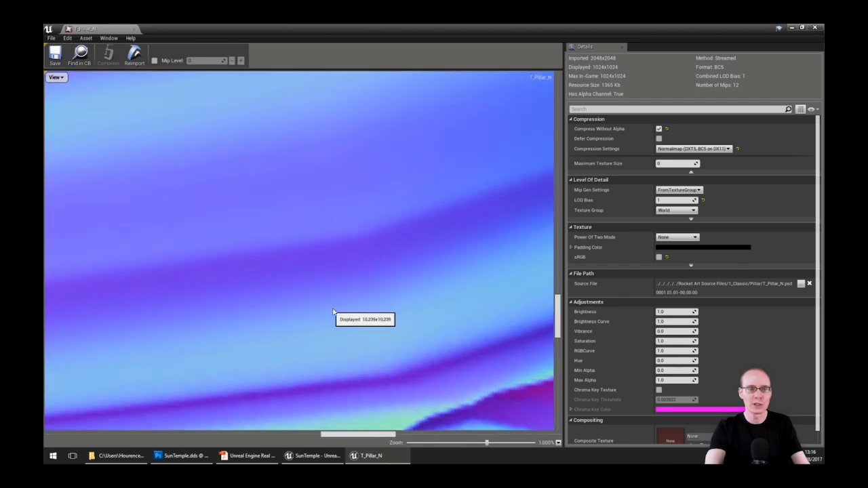
scroll(420, 334, down, 5)
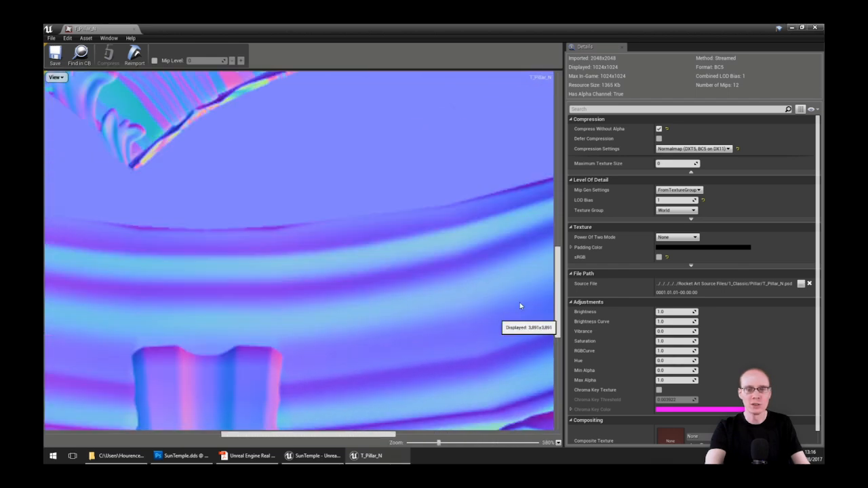
drag(558, 261, 552, 191)
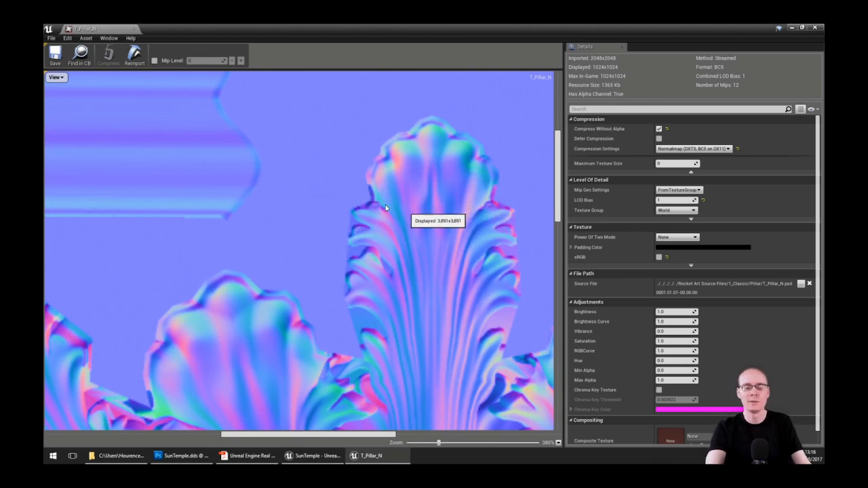
Zoom on T_Pillar_N once more, then bring up the Textures compression slide
scroll(371, 169, up, 2)
scroll(440, 242, up, 3)
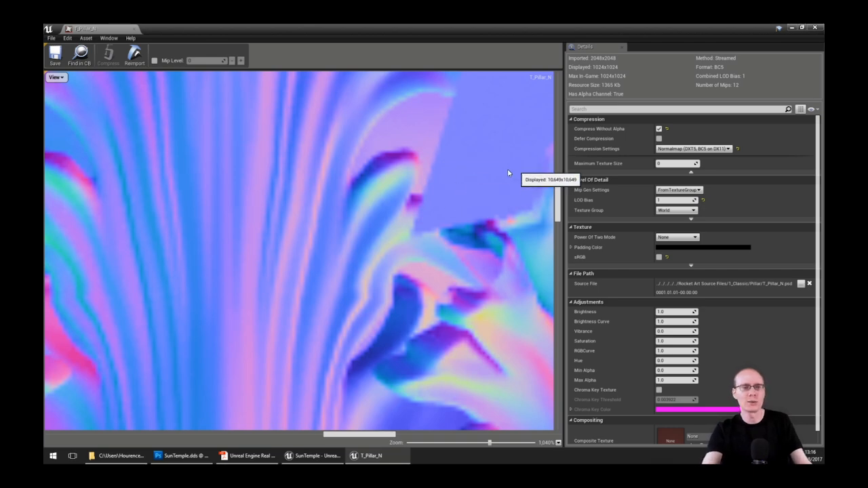
scroll(370, 238, down, 5)
scroll(343, 241, down, 6)
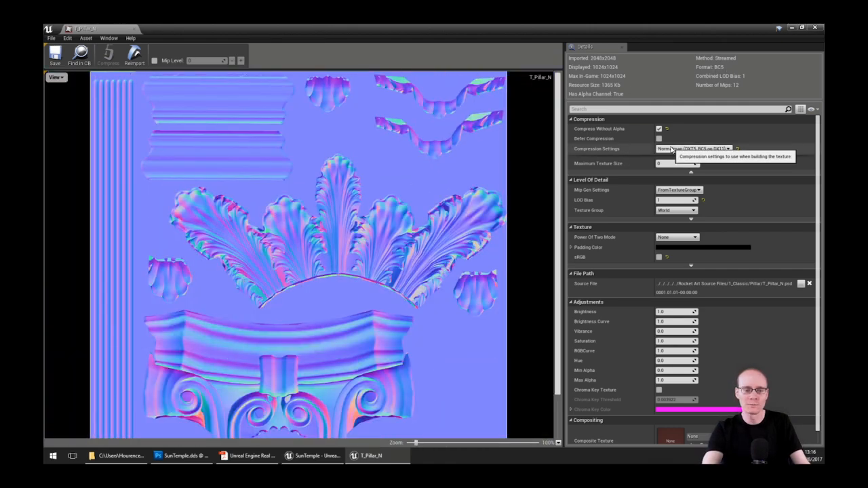
click(236, 457)
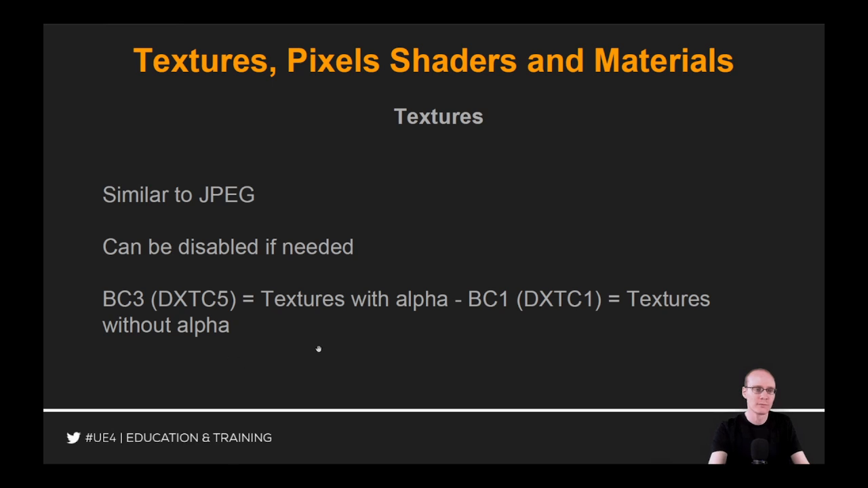